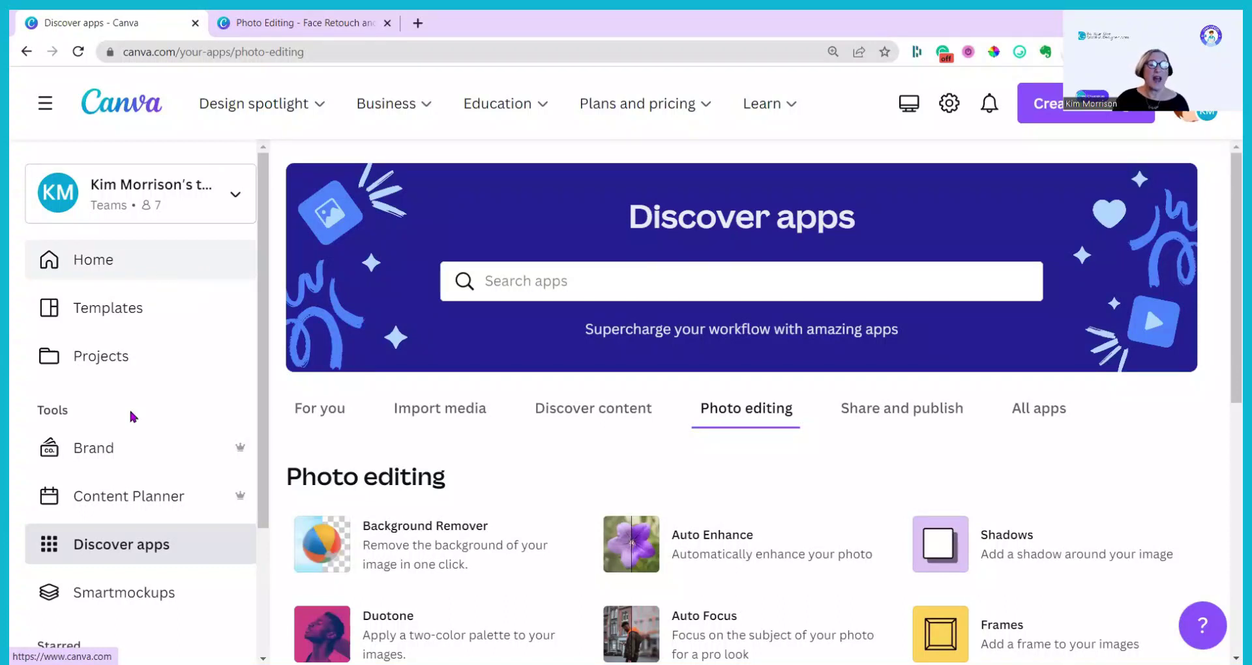
Return to the Discover apps page and list the photo editing apps again
scroll(100, 466, "down", 1)
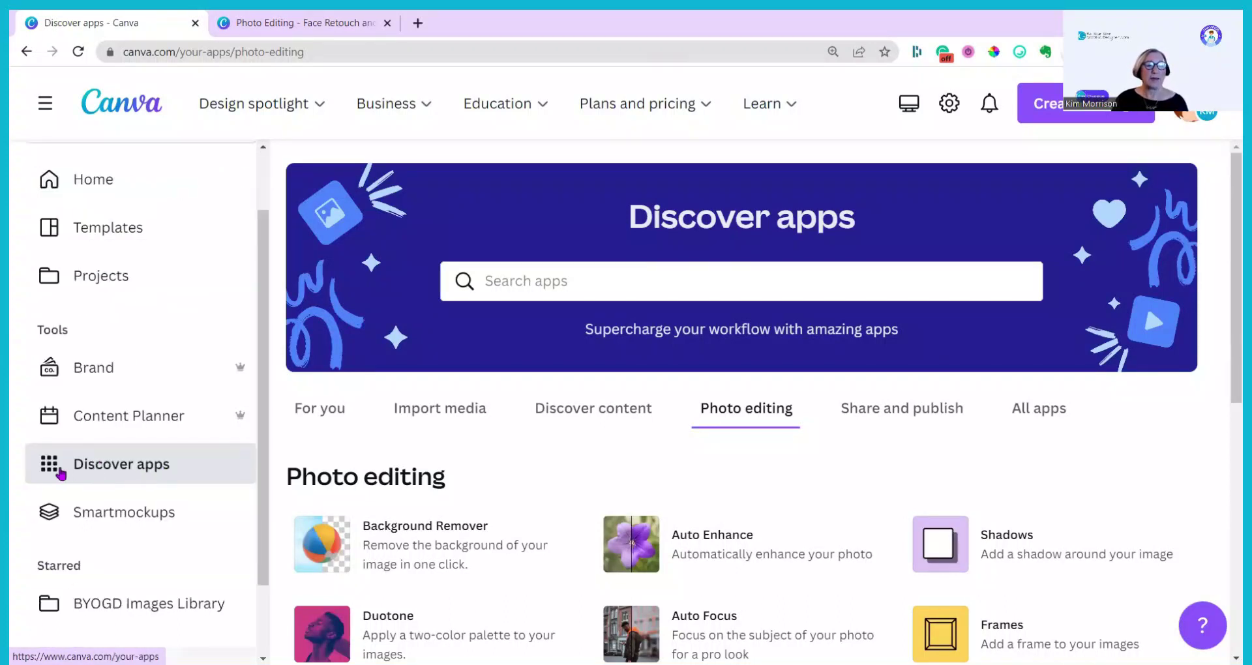
left_click(119, 468)
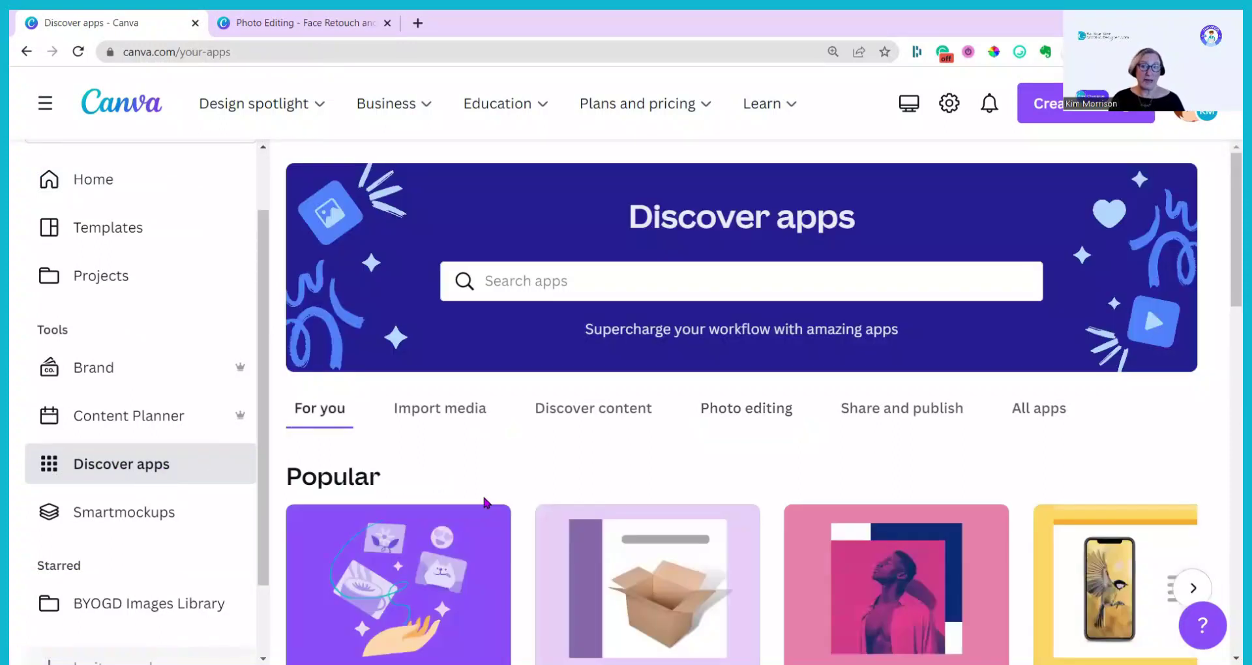
left_click(750, 411)
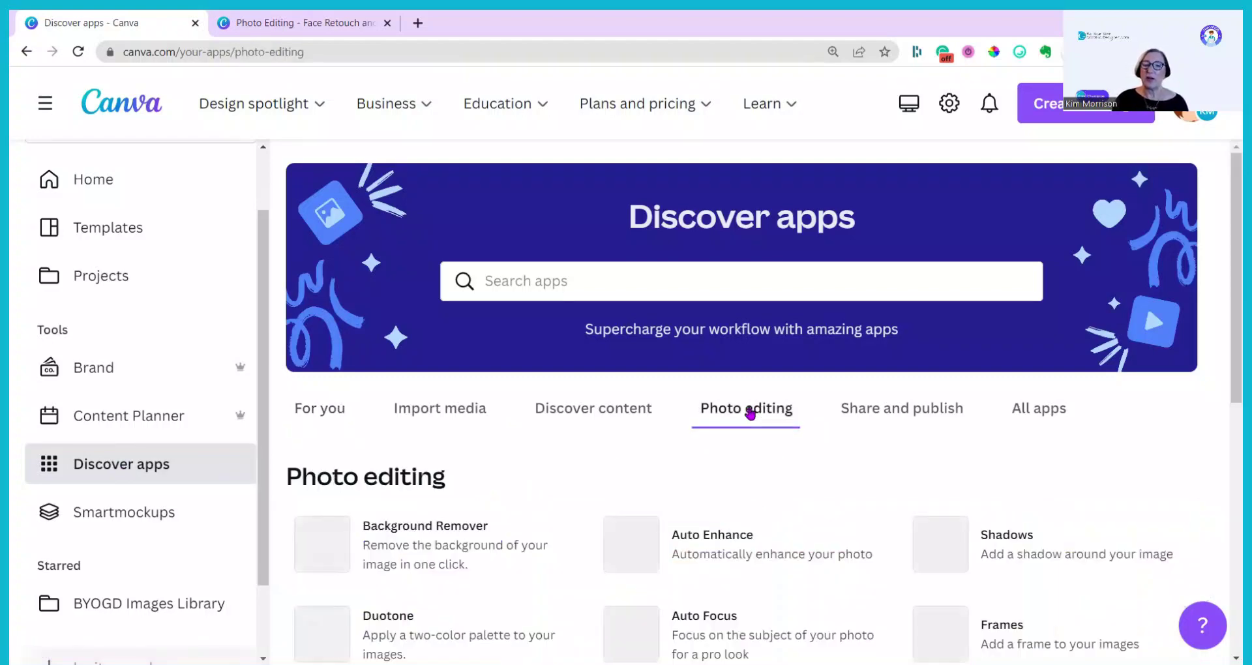
scroll(747, 424, "down", 4)
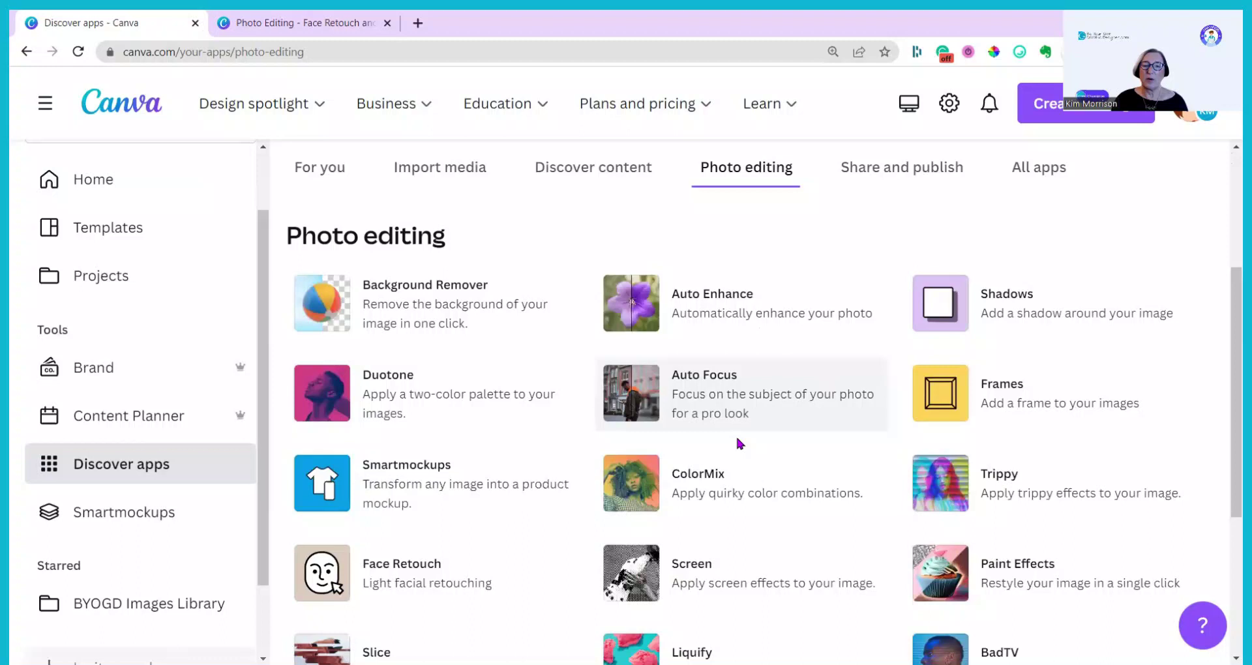
Read the Auto Enhance app details, then open the Face Retouch app page
left_click(735, 313)
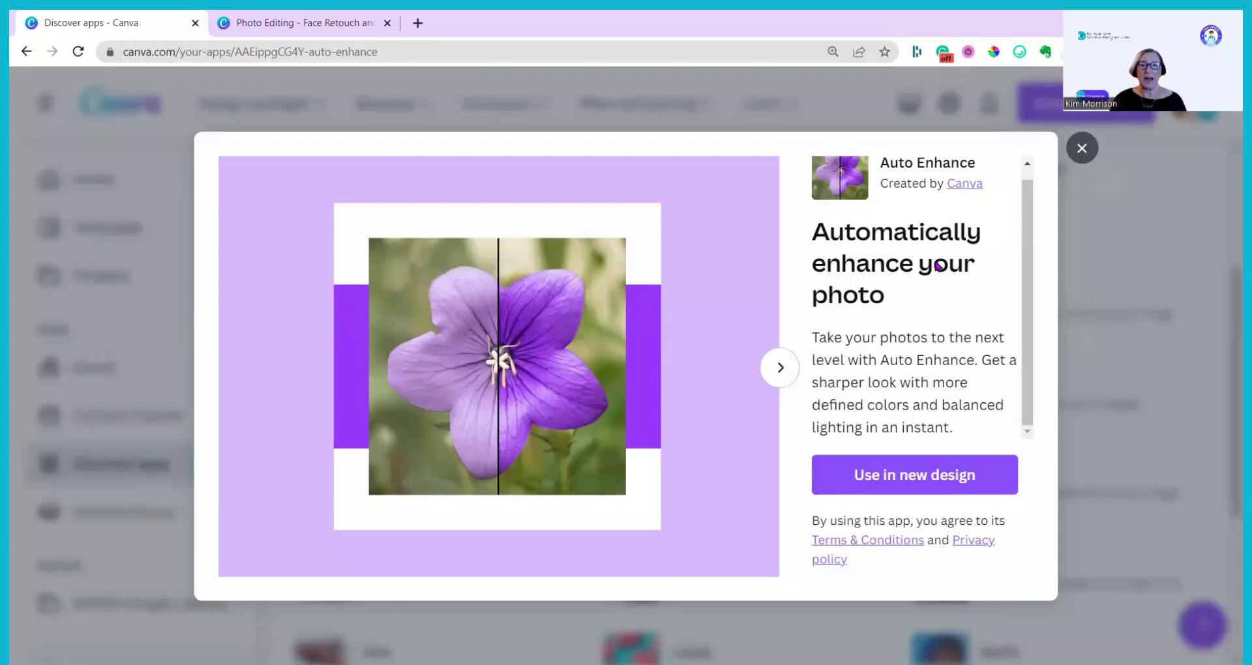
left_click(1082, 148)
scroll(417, 515, "down", 2)
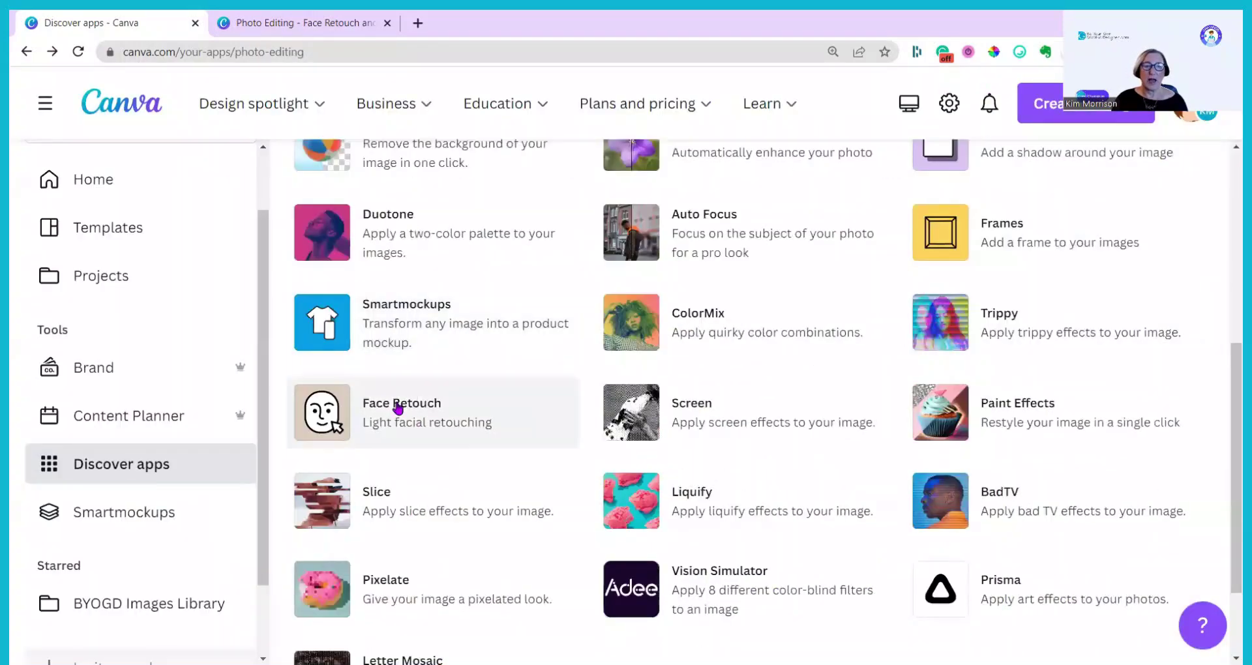
left_click(400, 405)
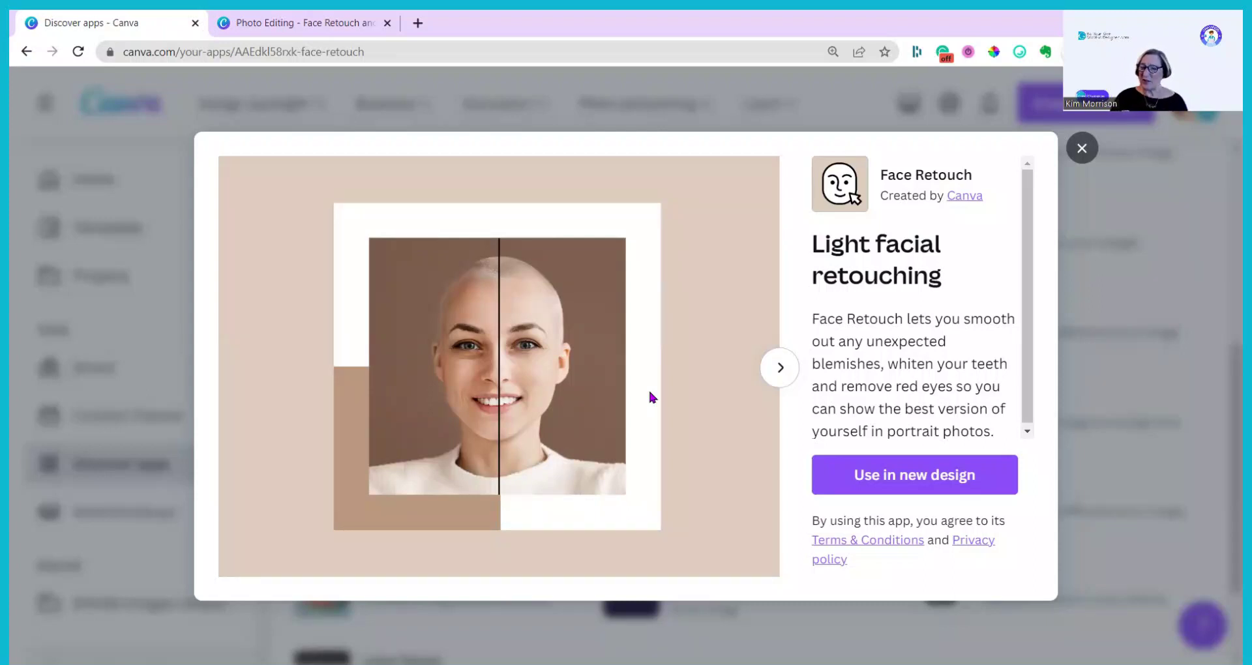
In the selfie design tab, duplicate the page and select the Page 1 photo
key("ctrl+Tab")
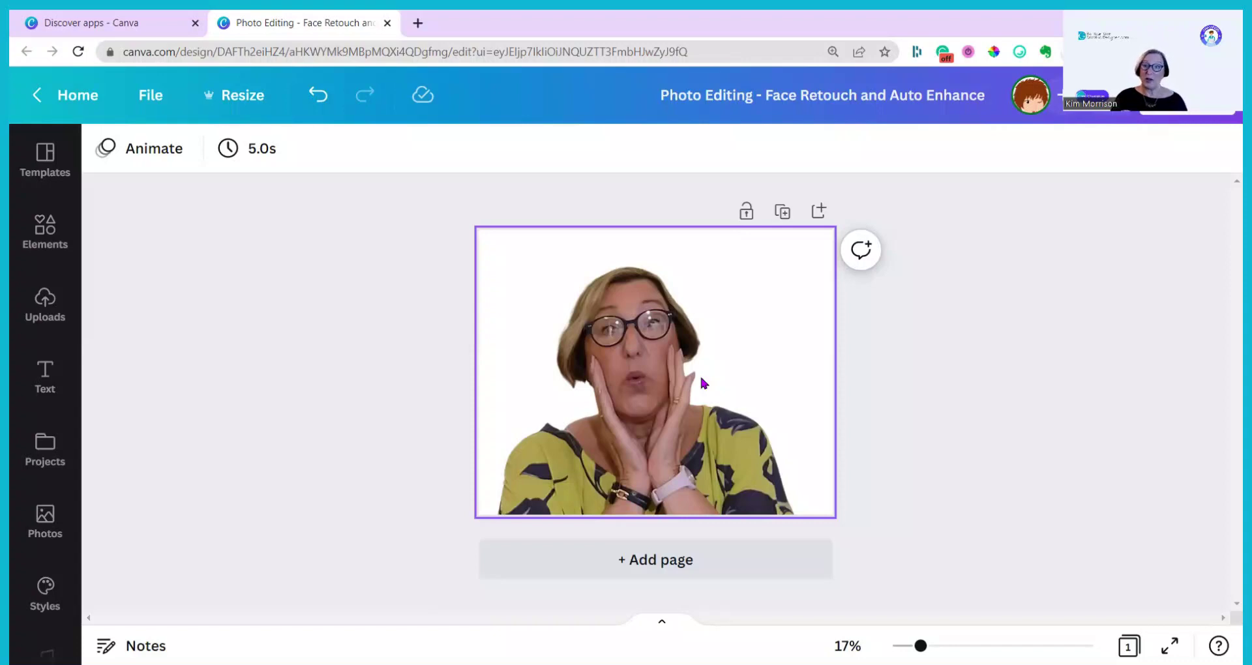
left_click(783, 212)
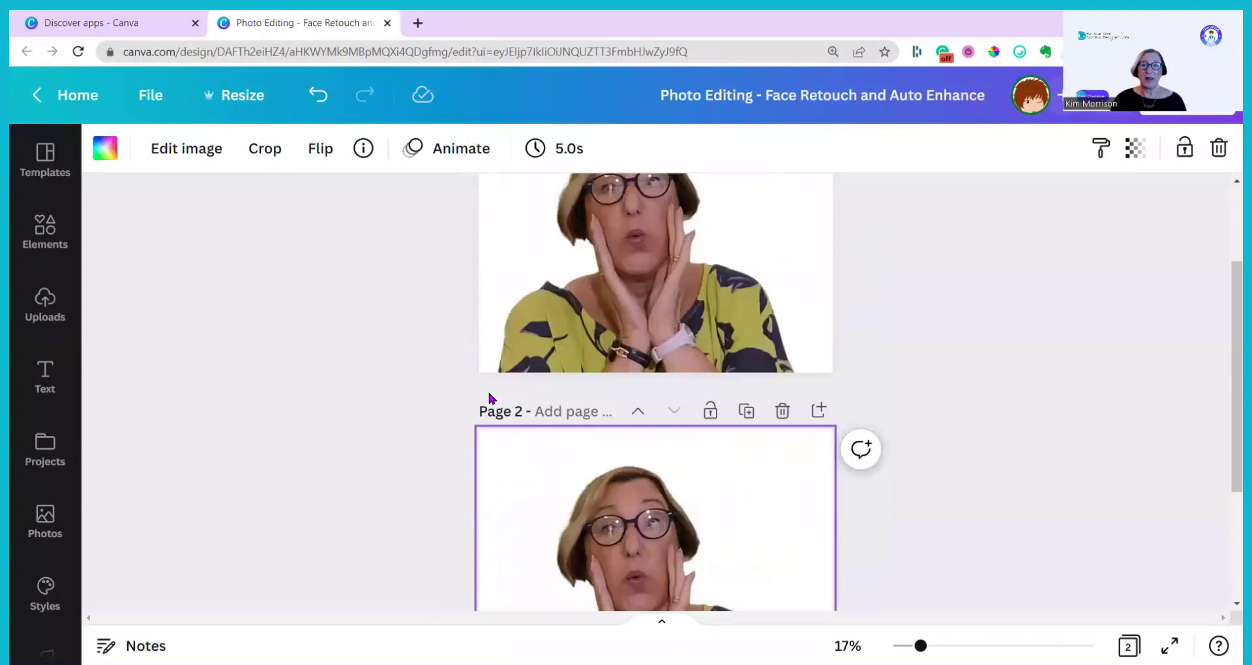
left_click(488, 398)
scroll(485, 399, "up", 2)
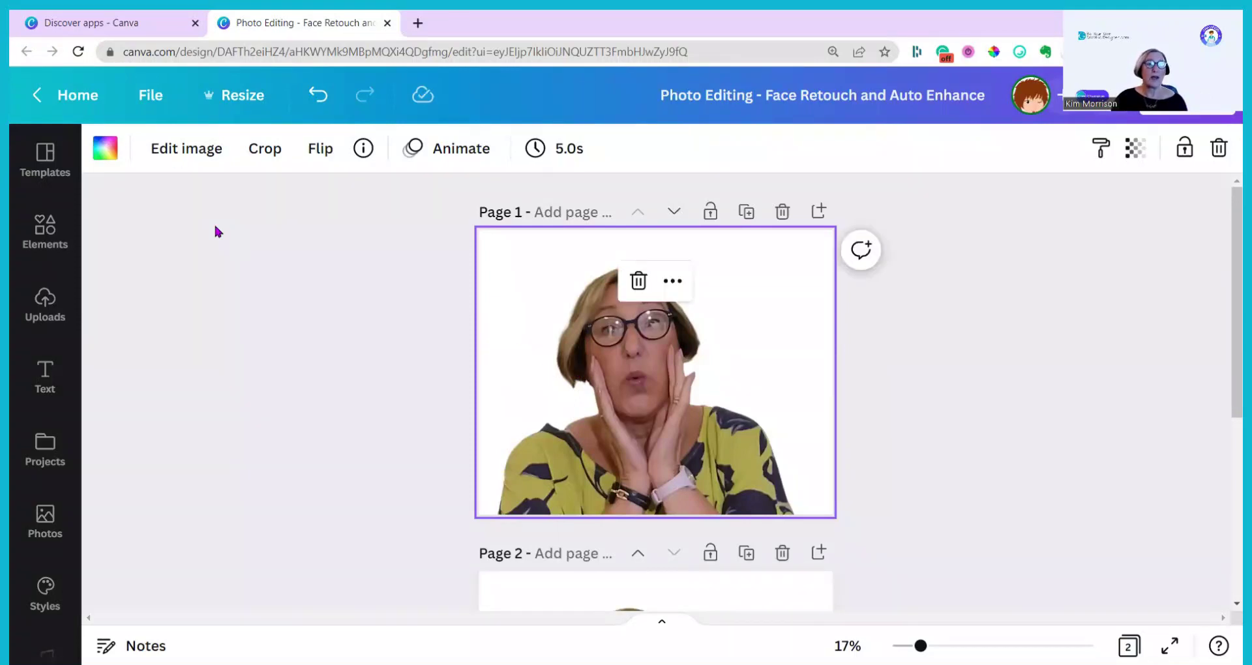
left_click(173, 149)
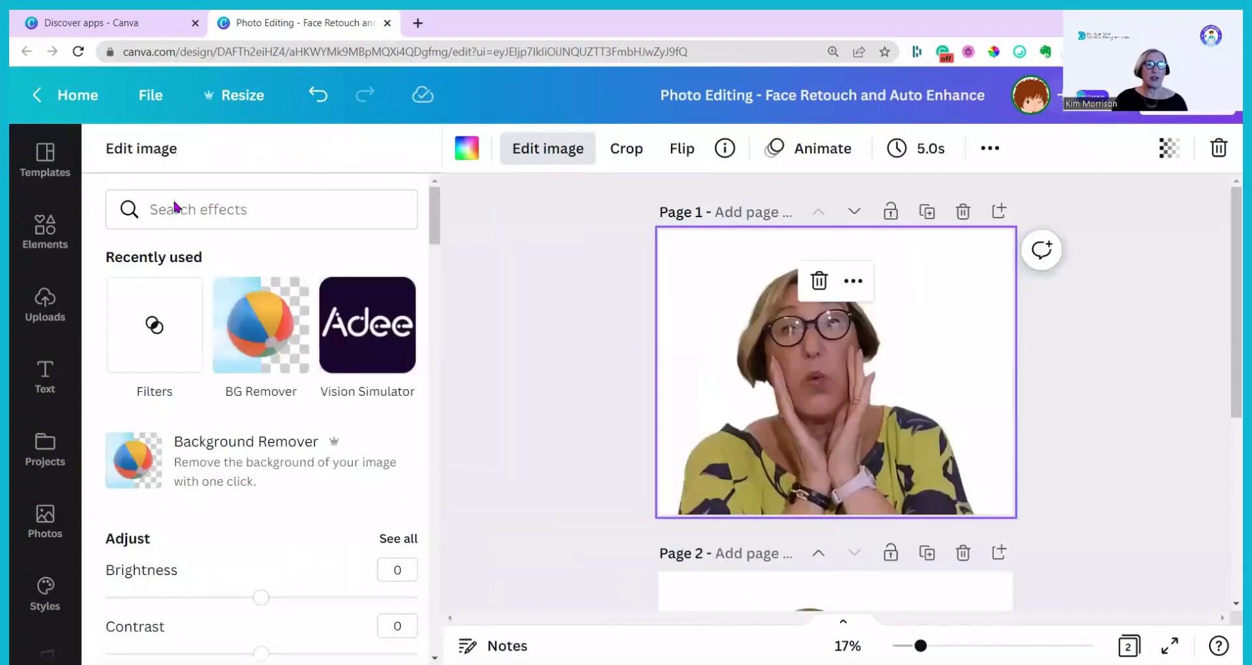
scroll(163, 300, "down", 5)
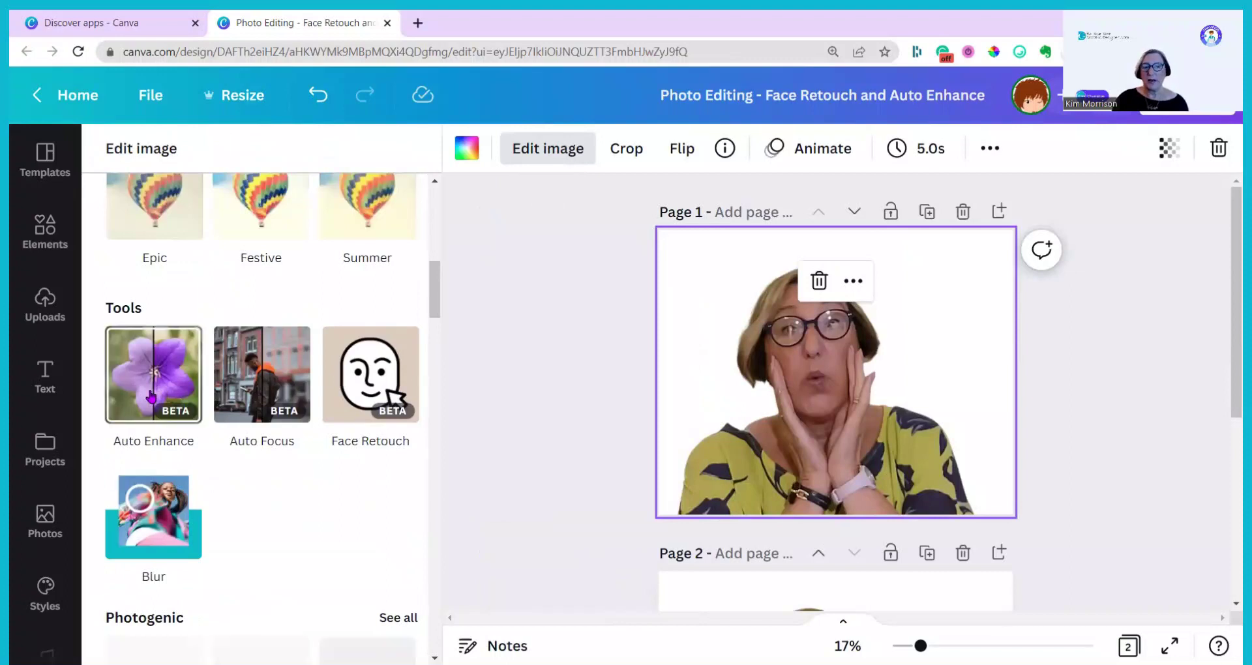
scroll(326, 435, "down", 1)
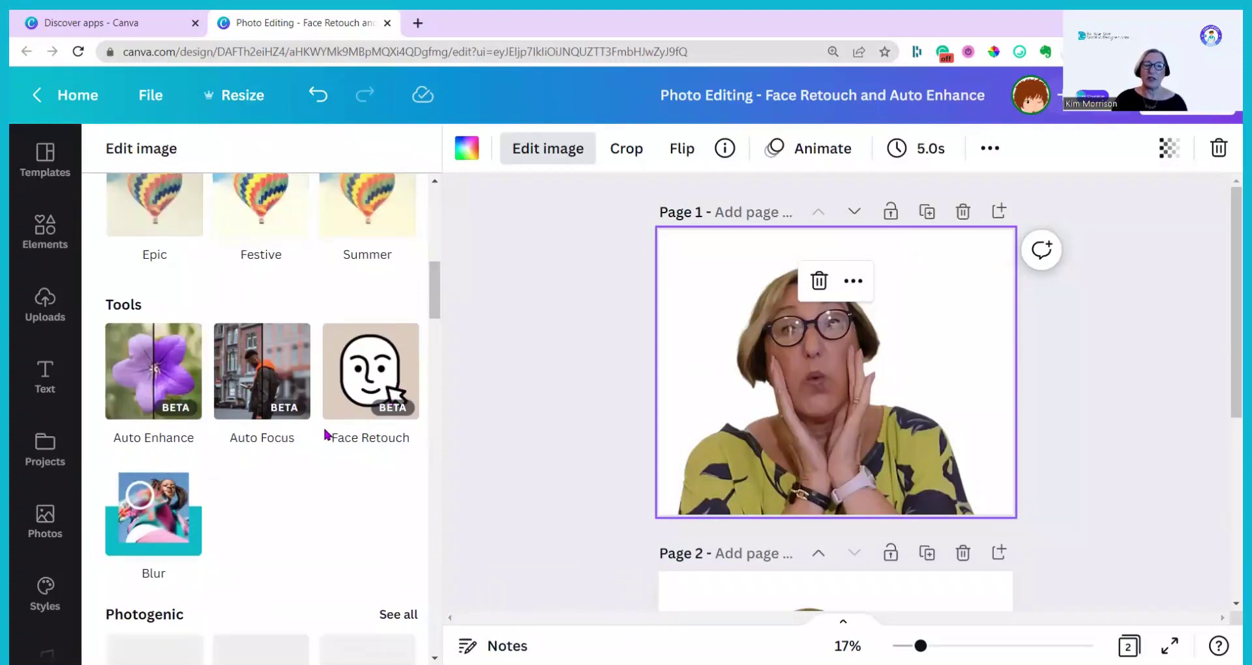
scroll(326, 435, "down", 2)
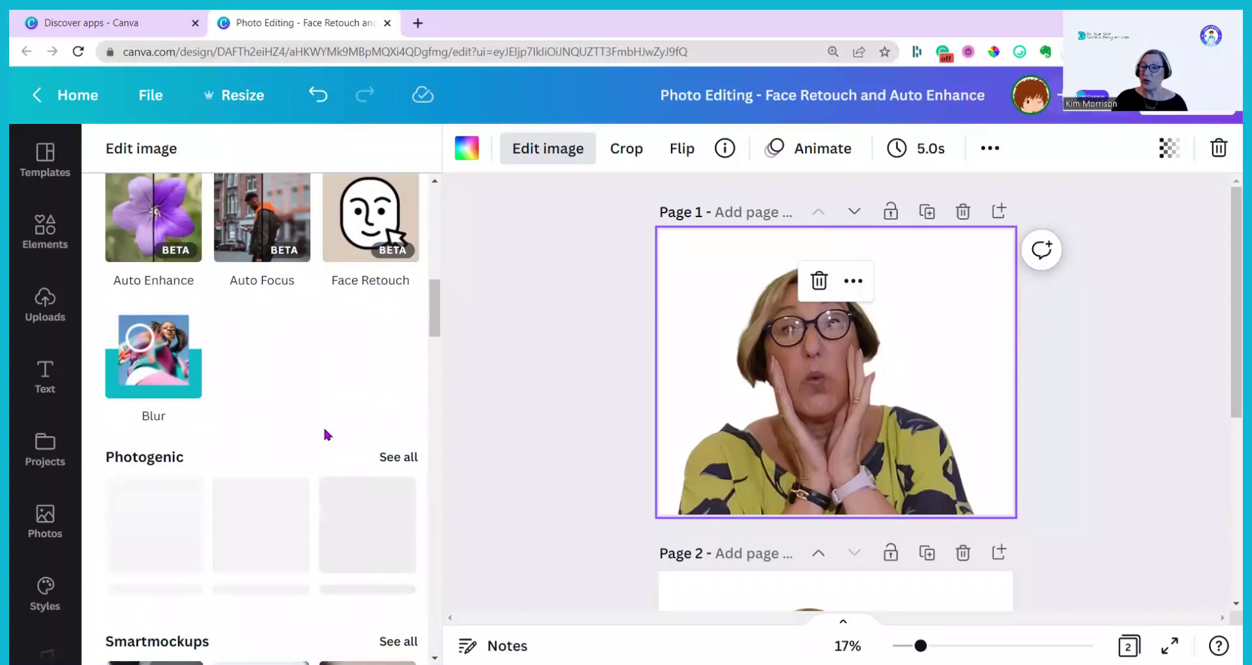
scroll(304, 433, "down", 5)
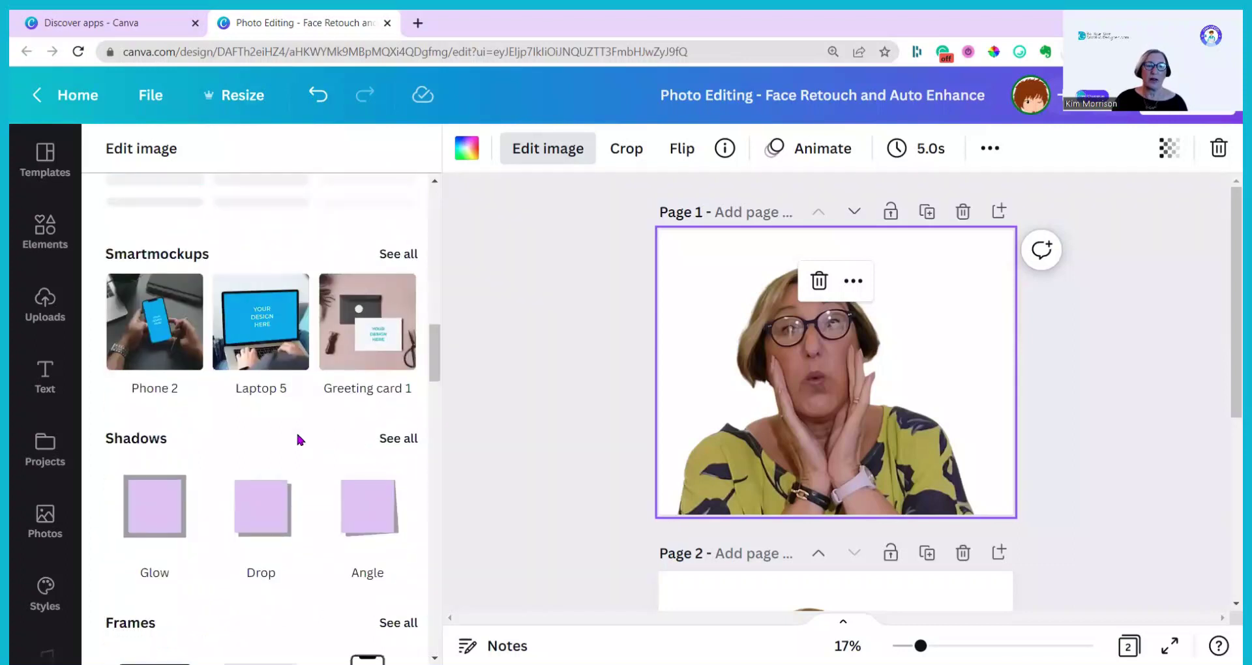
scroll(298, 437, "down", 3)
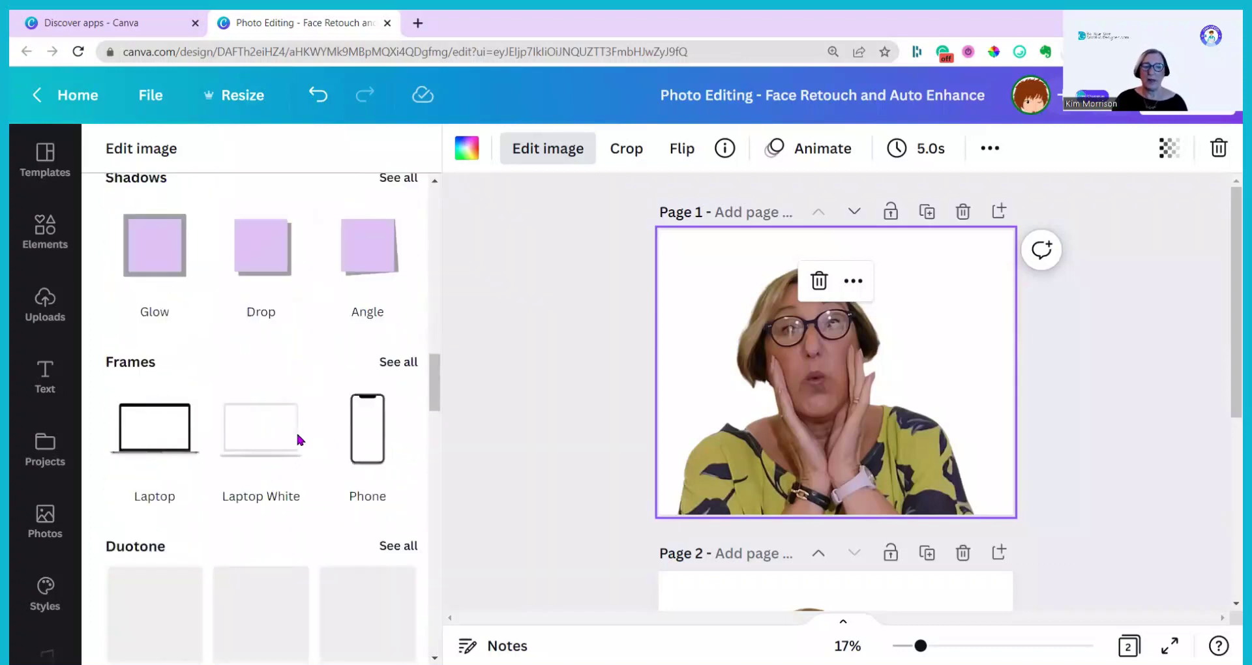
scroll(297, 438, "down", 4)
scroll(297, 439, "up", 2)
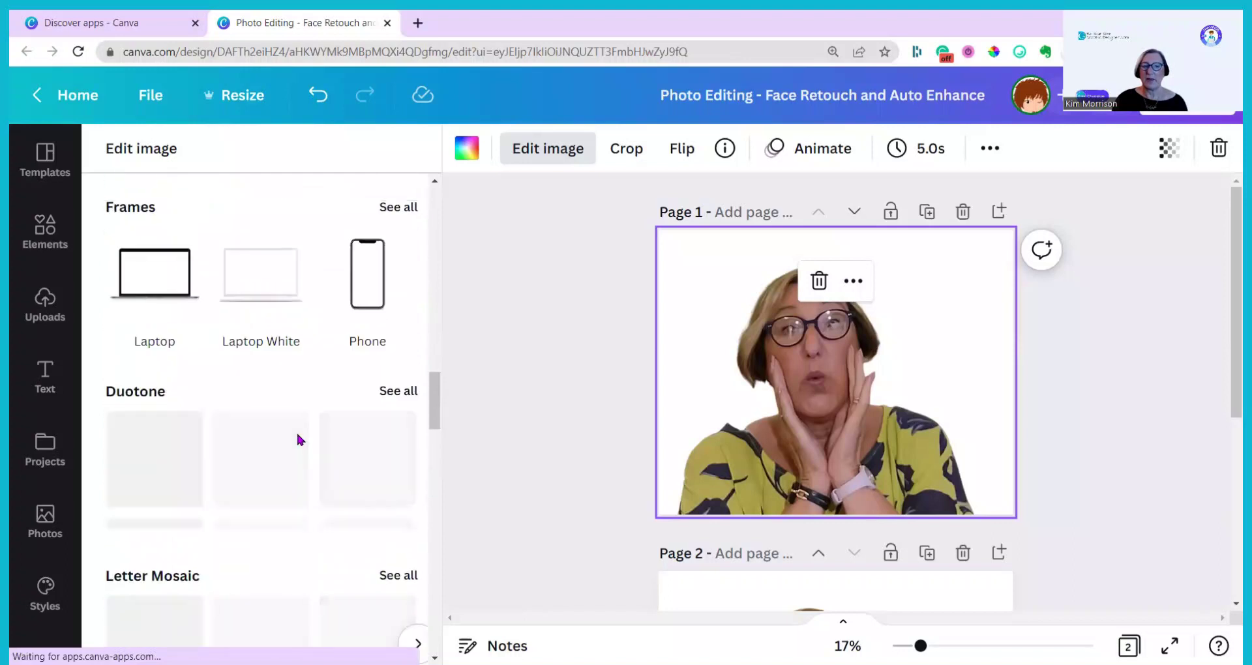
scroll(296, 438, "up", 5)
scroll(300, 441, "up", 7)
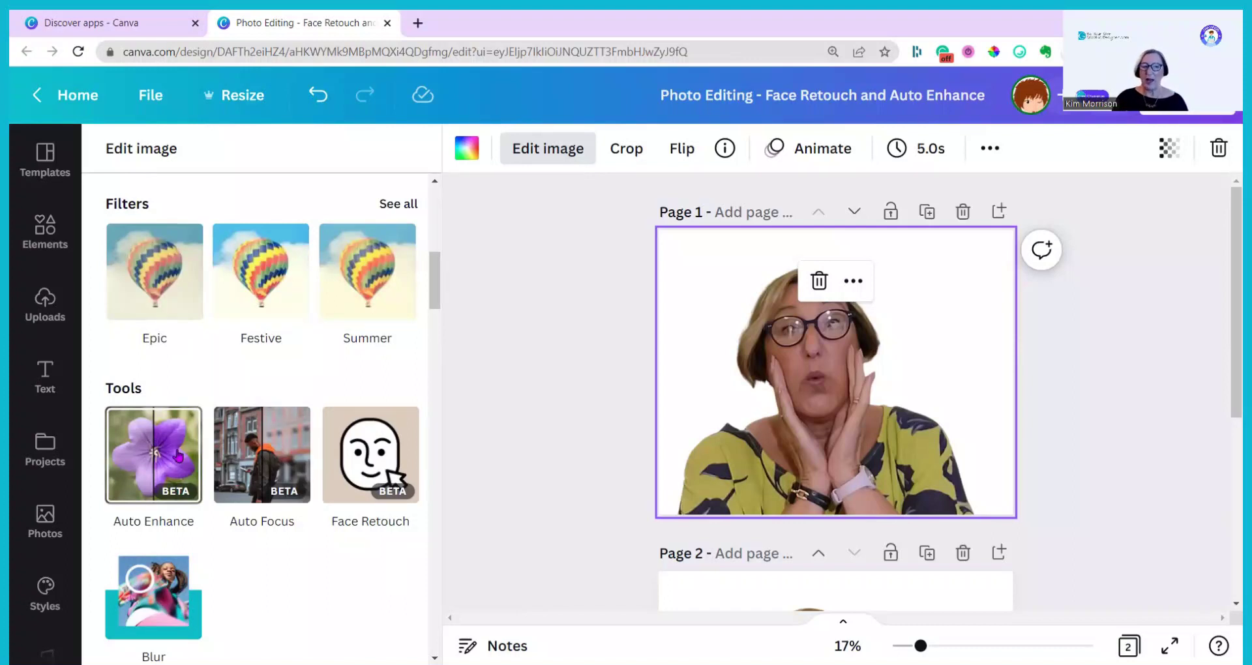
Apply Auto Enhance to the Page 1 photo, comparing with the original, at intensity 63
left_click(178, 456)
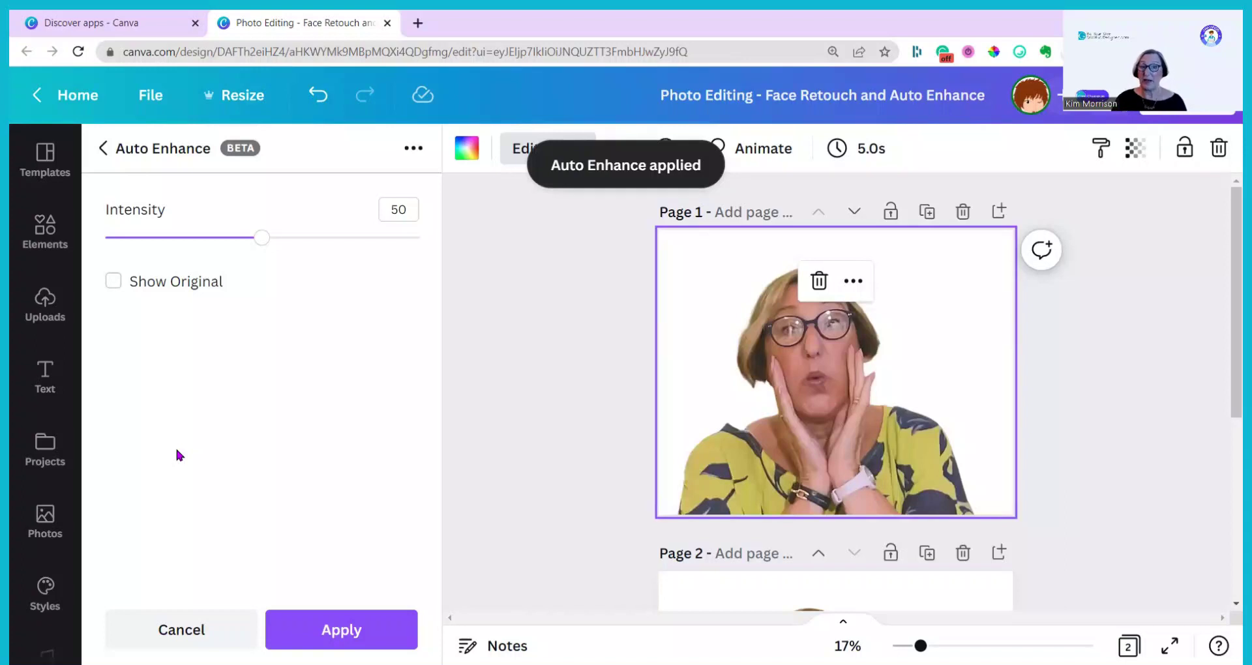
left_click(113, 282)
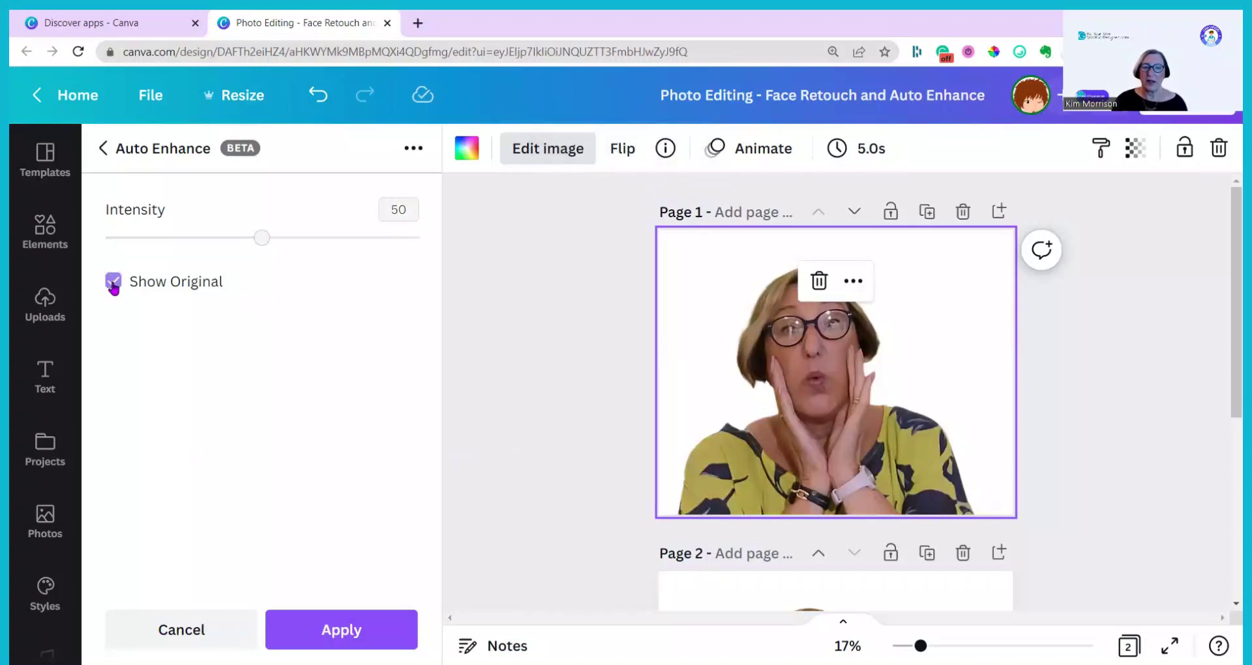
left_click(113, 282)
scroll(550, 471, "down", 5)
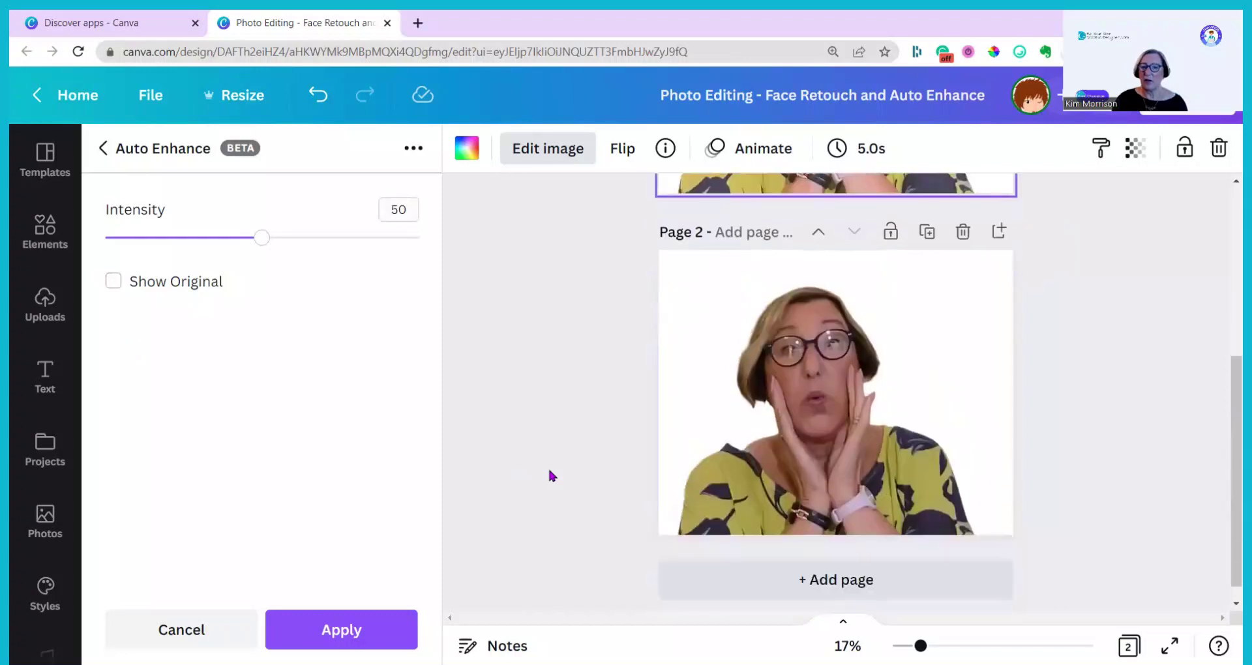
scroll(549, 475, "up", 5)
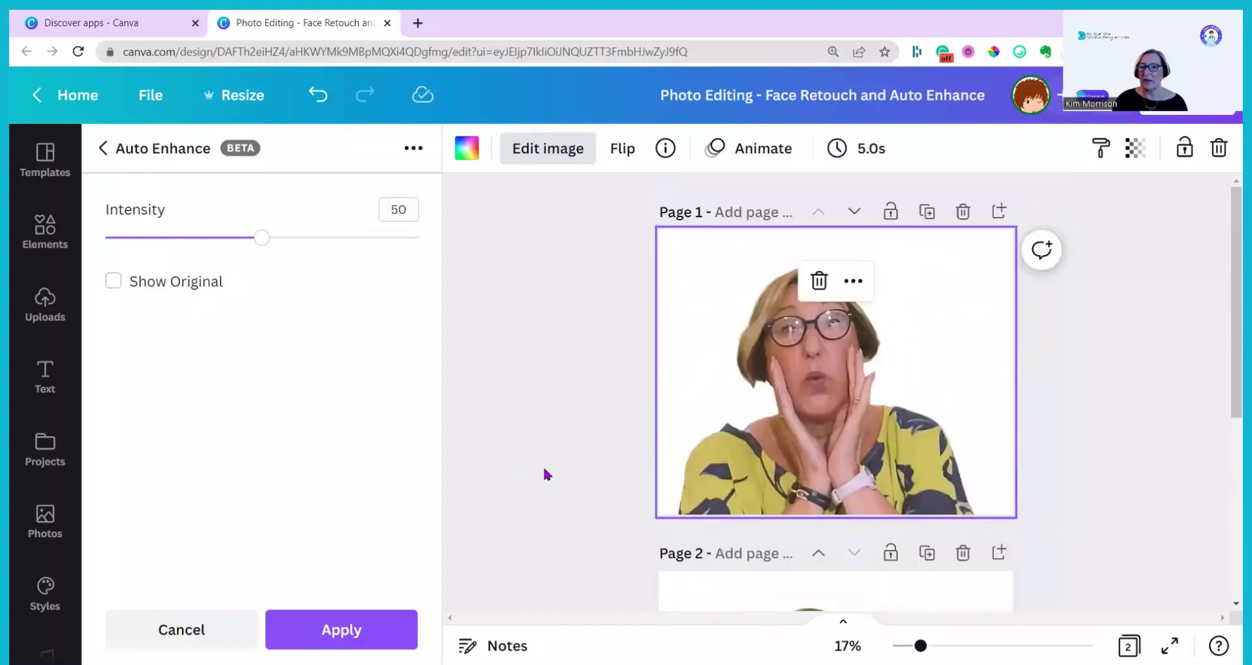
scroll(691, 489, "down", 4)
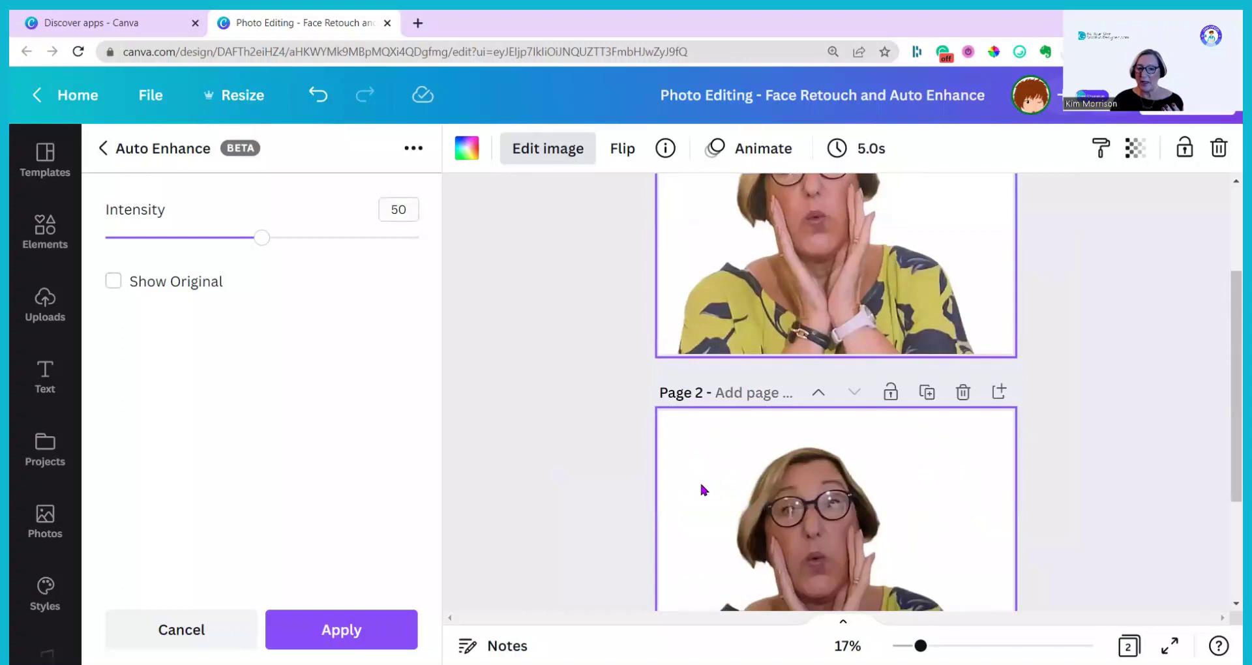
scroll(696, 495, "up", 4)
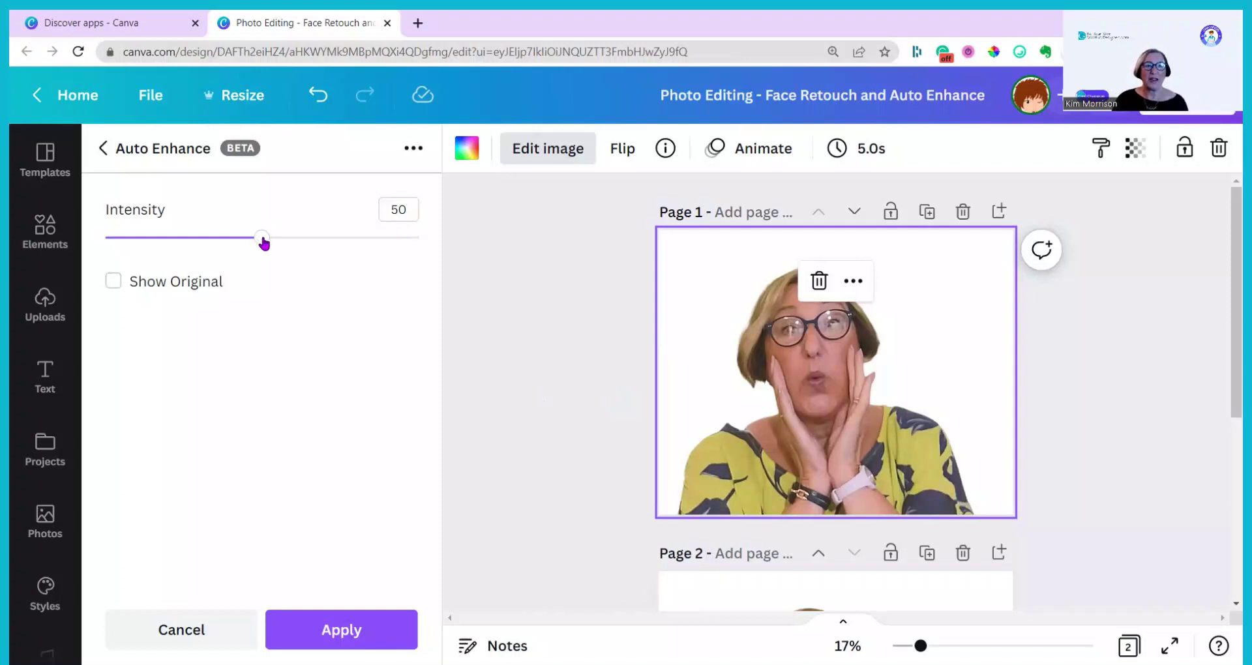
left_click_drag(263, 243, 306, 242)
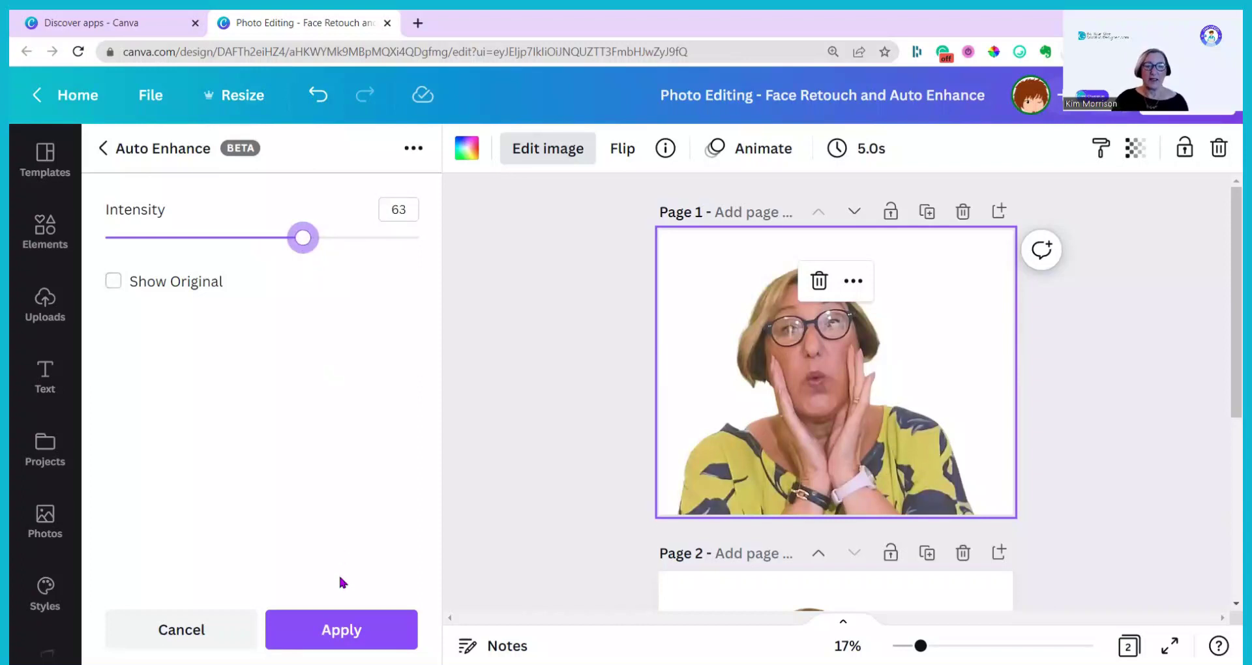
left_click(341, 630)
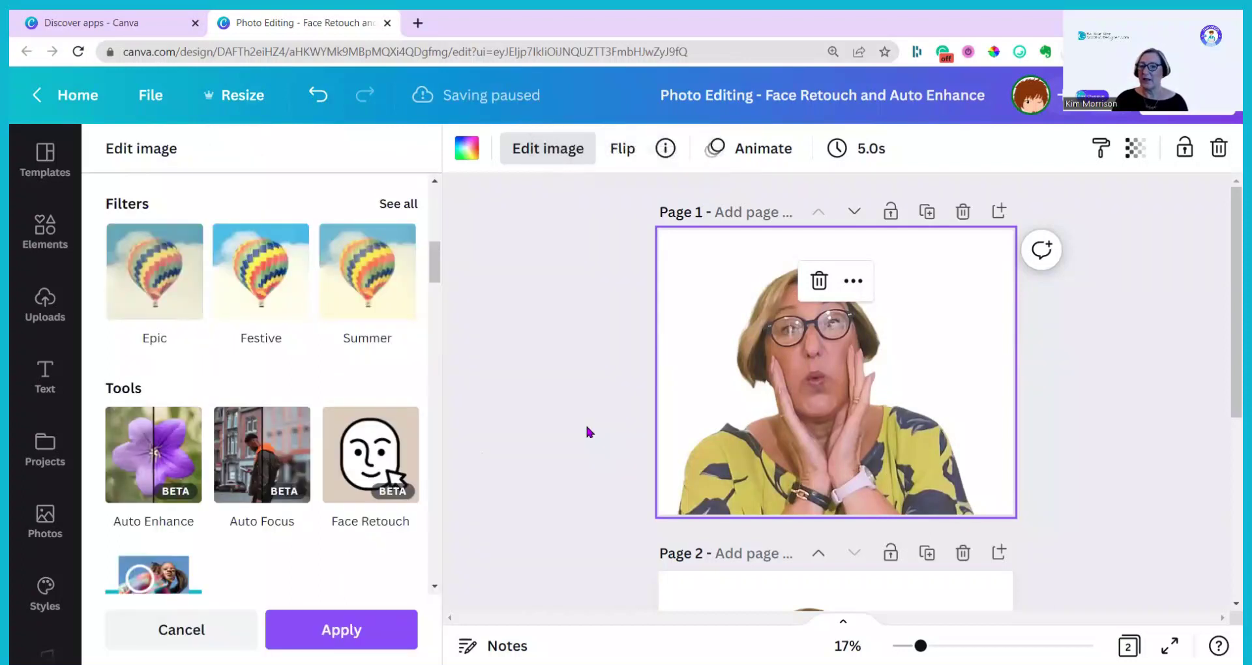
Apply Face Retouch's Smooth skin to the Page 1 selfie, using Auto at intensity 50
scroll(586, 427, "down", 4)
scroll(586, 428, "up", 4)
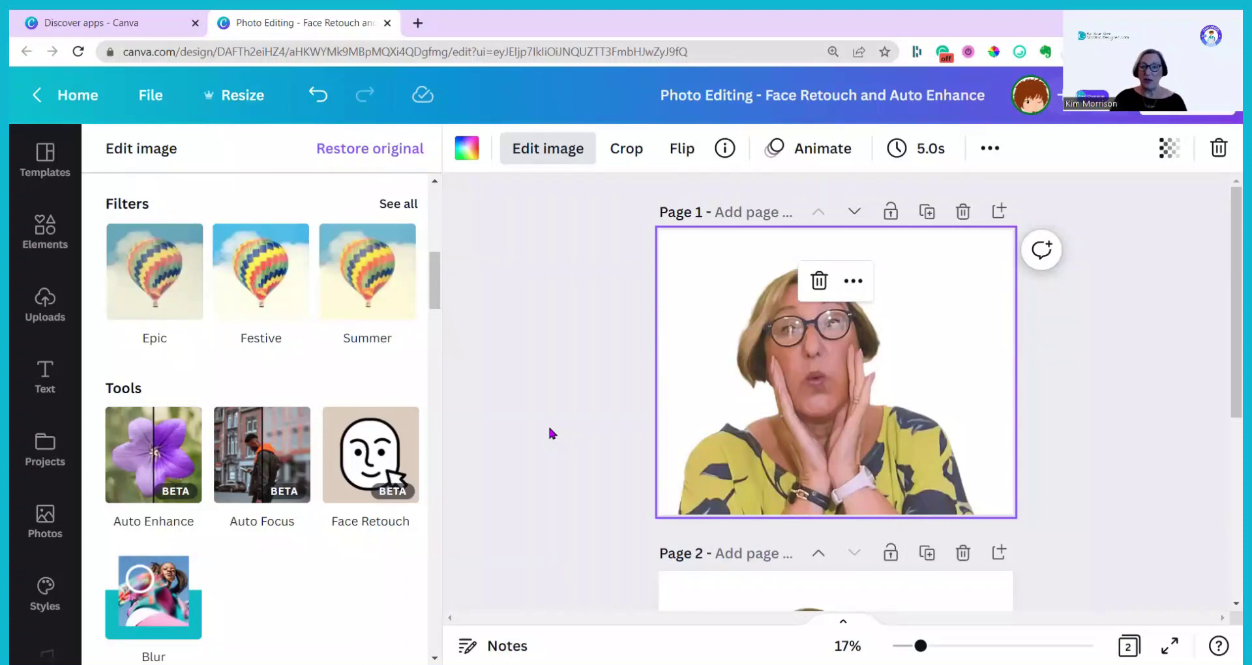
left_click(386, 466)
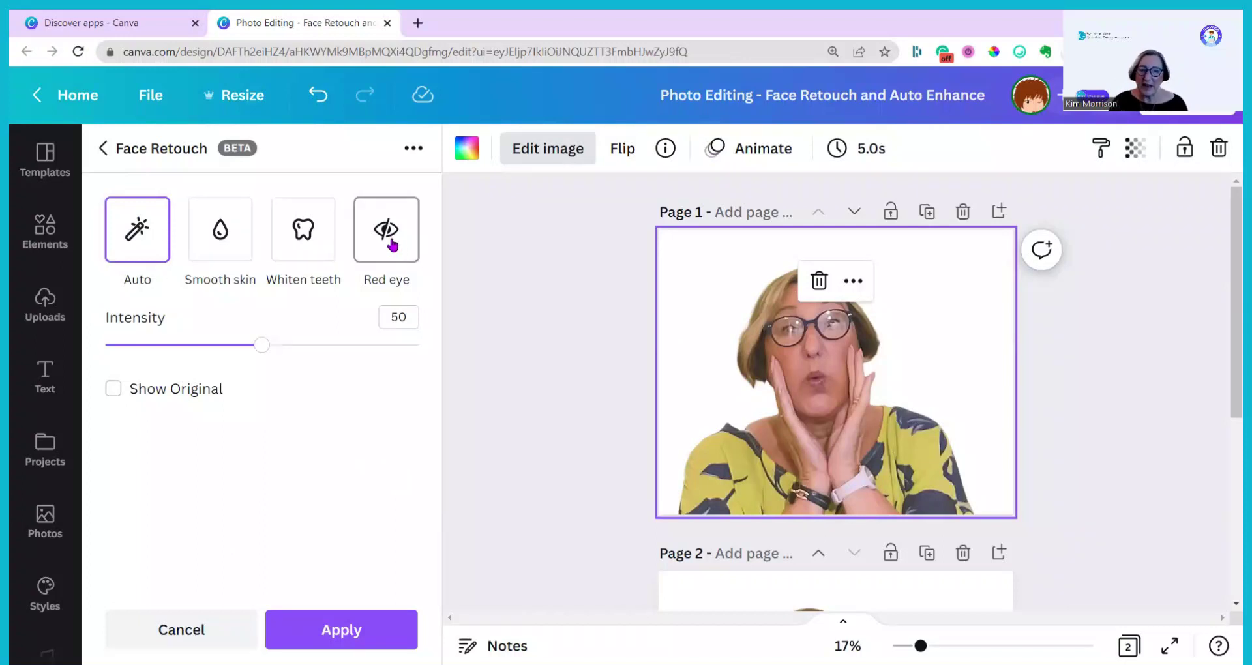
left_click(220, 246)
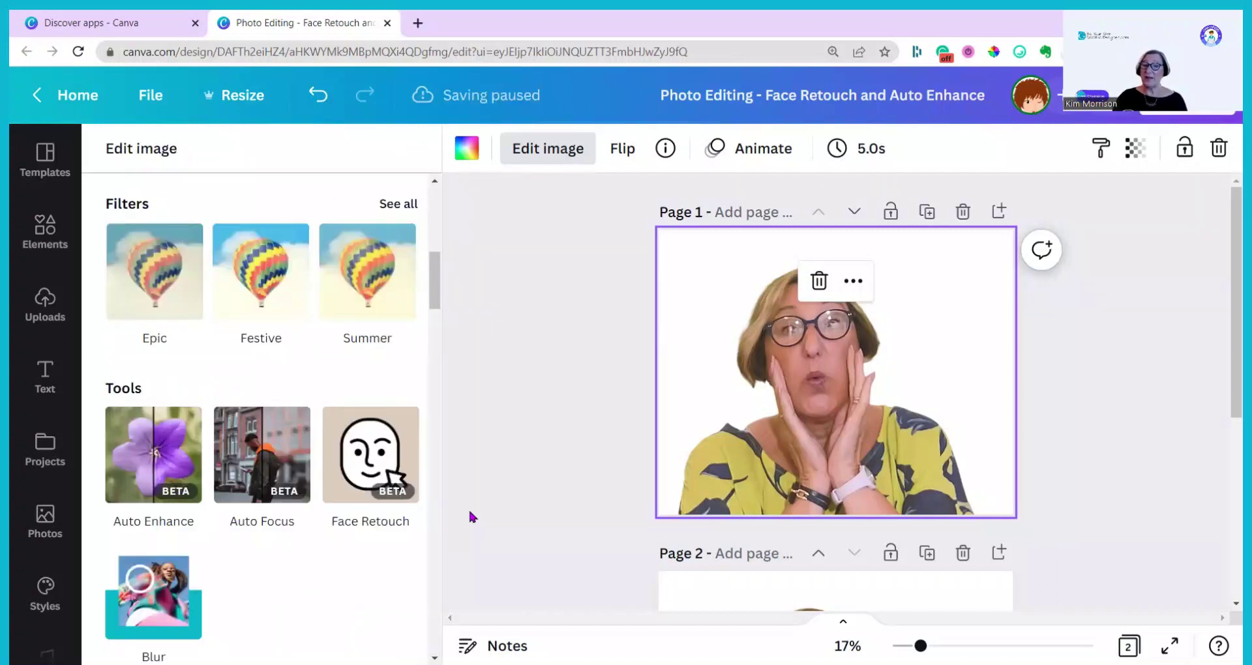
Close the image editing panel, leaving the retouched Page 1 above the unedited Page 2
scroll(607, 503, "down", 3)
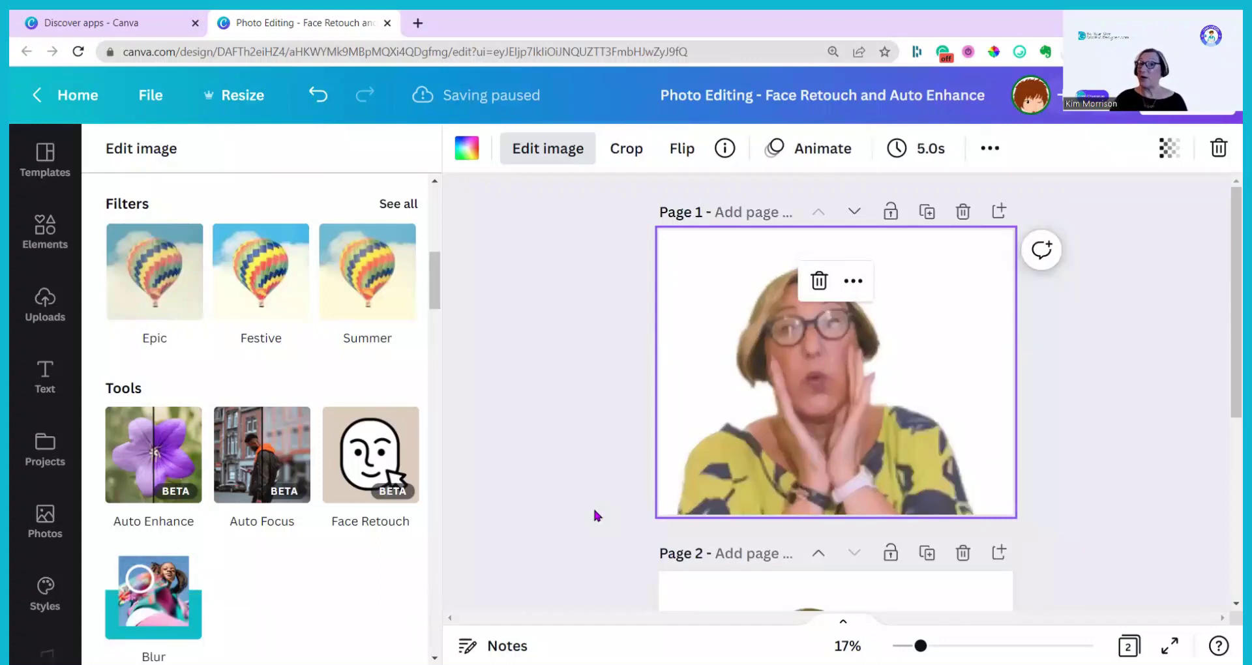
key("Escape")
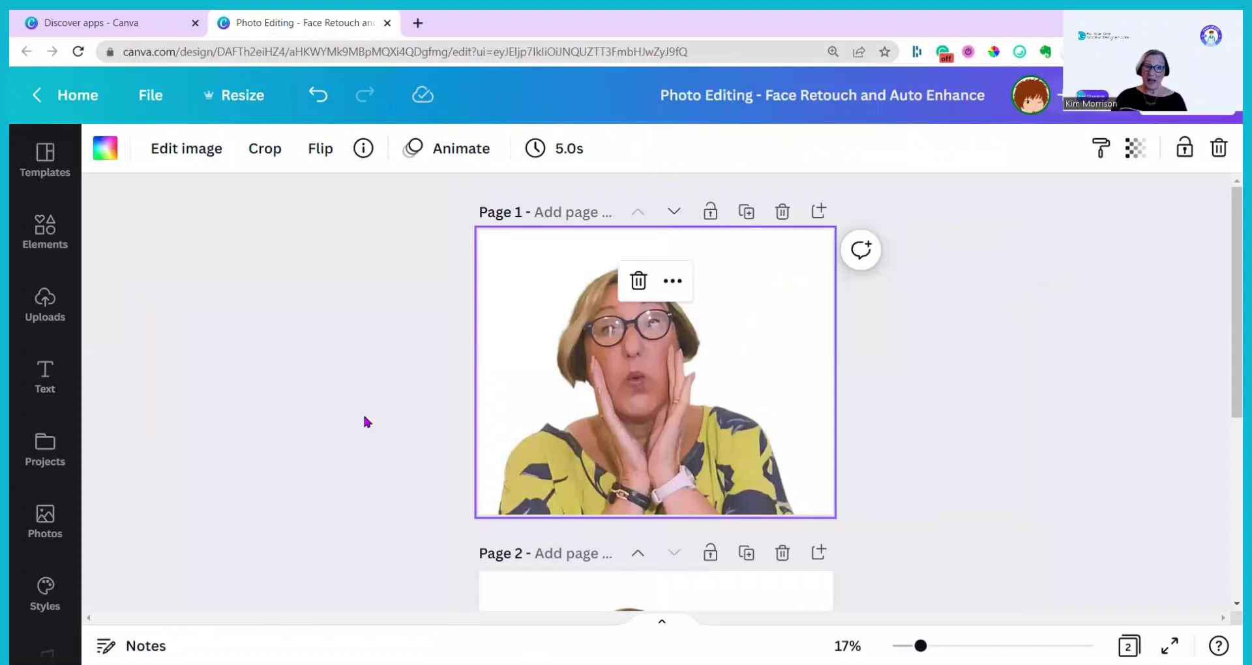